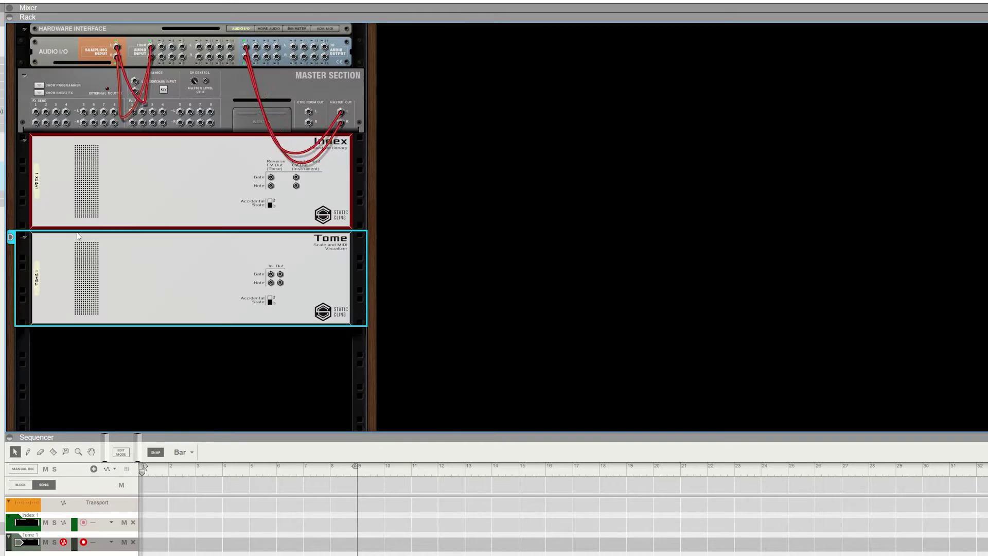
# Cable the Index reverse CV gate output to the Tome gate input, and make Index the device that receives MIDI input
pyautogui.moveTo(271, 177); pyautogui.dragTo(273, 277)
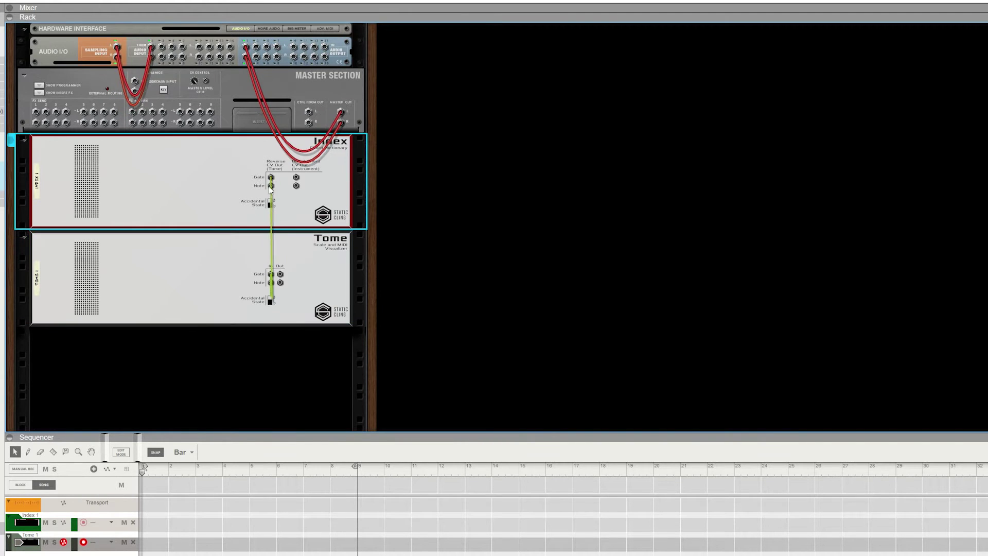
pyautogui.press('Tab')
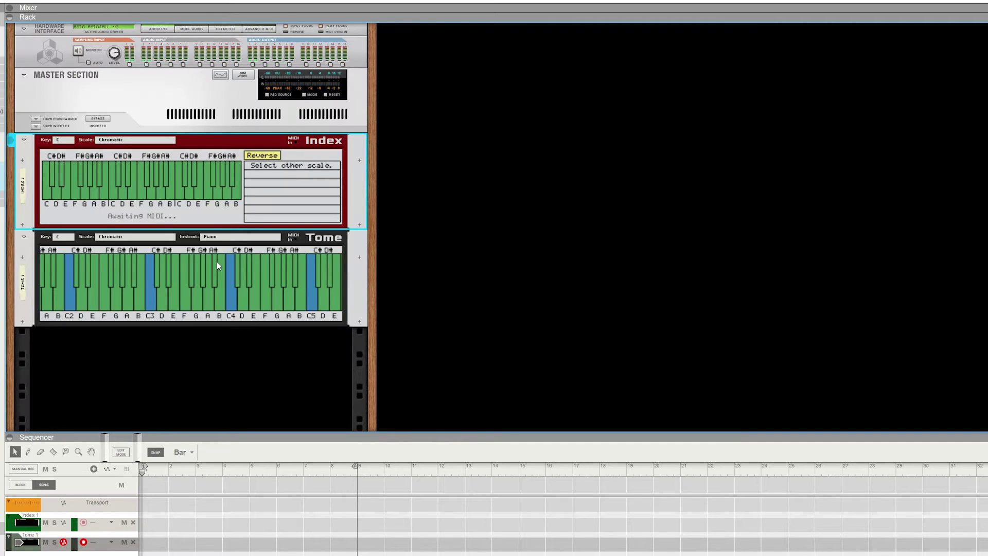
pyautogui.click(11, 140)
pyautogui.click(776, 306)
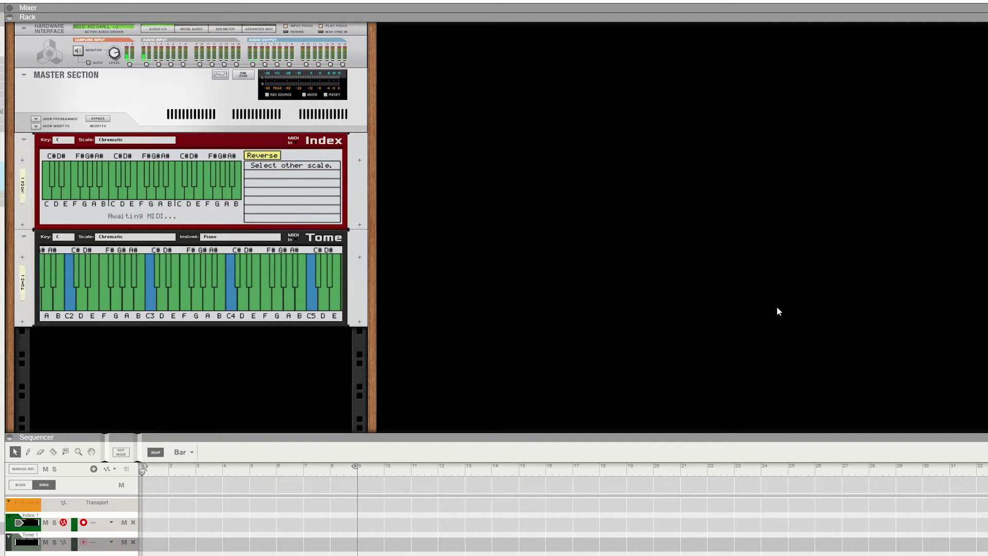
pyautogui.click(69, 141)
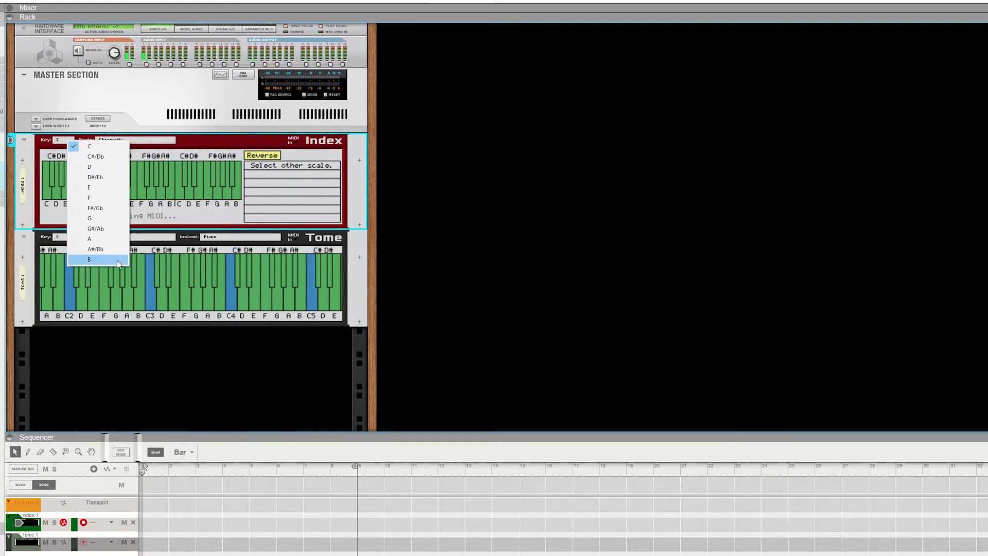
pyautogui.click(275, 378)
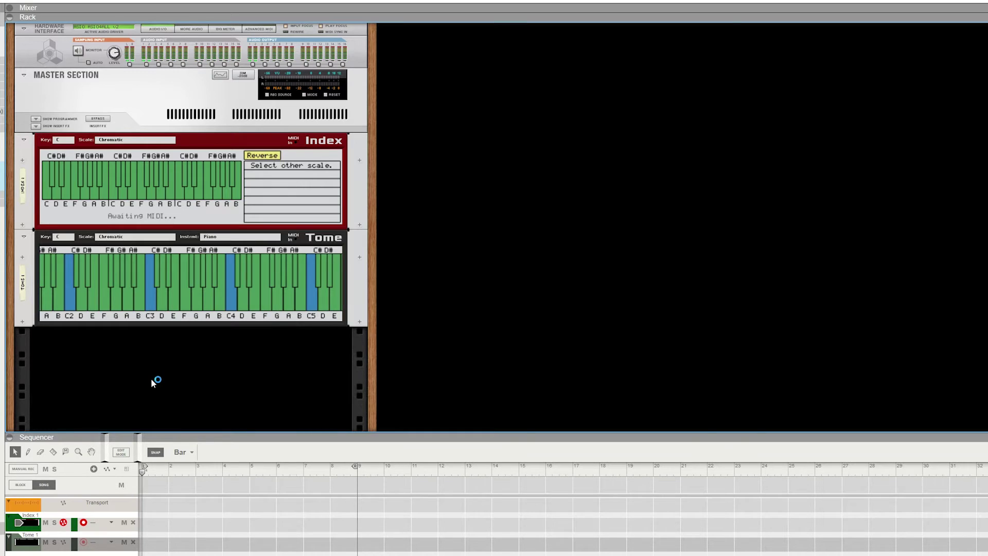
# Switch the accidental state of both the Index and Tome devices to flat on the back of the rack
pyautogui.press('Tab')
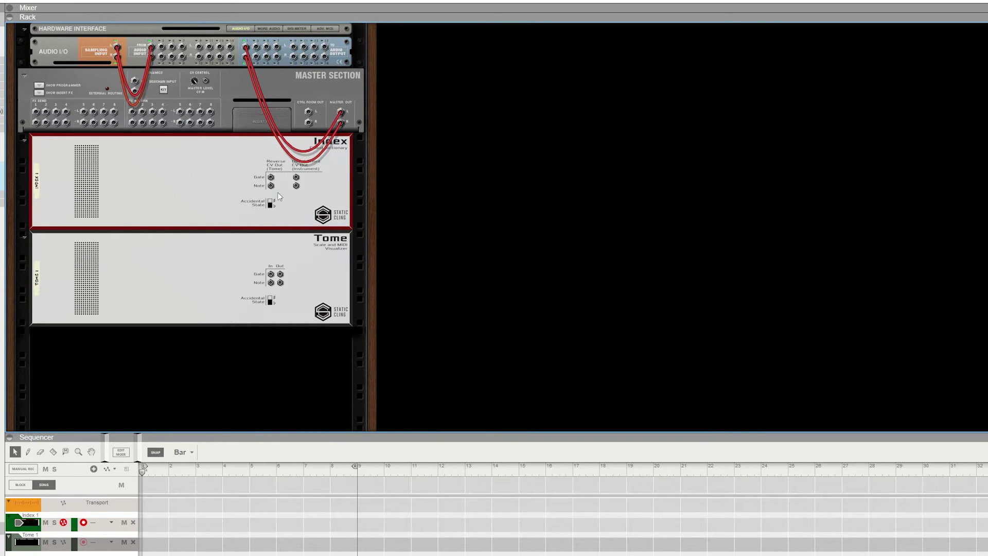
pyautogui.click(271, 205)
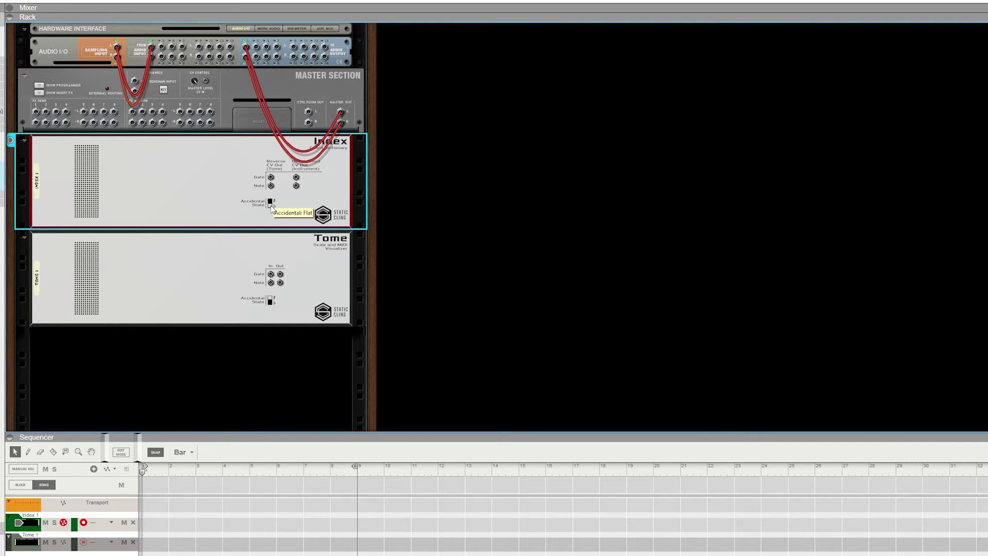
pyautogui.click(270, 205)
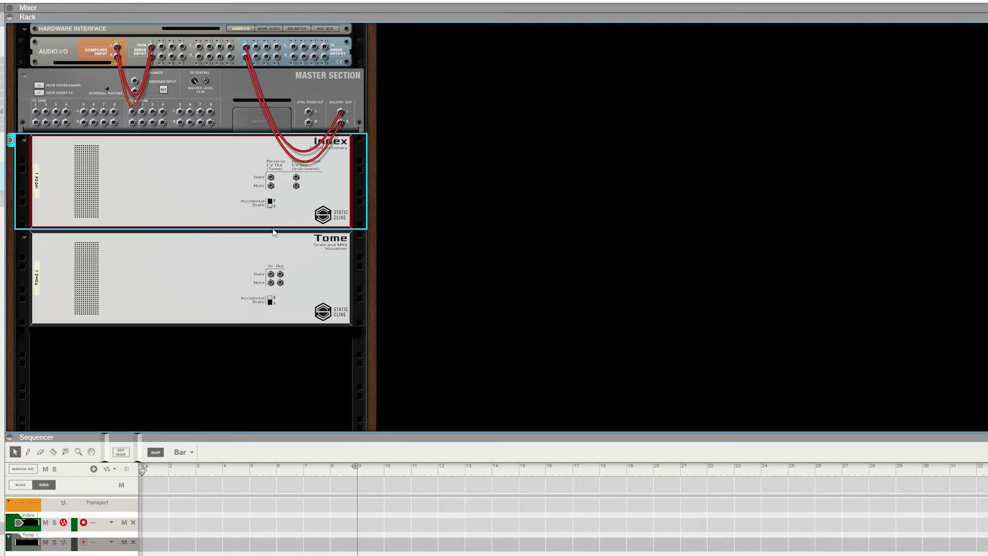
pyautogui.click(270, 300)
pyautogui.press('Tab')
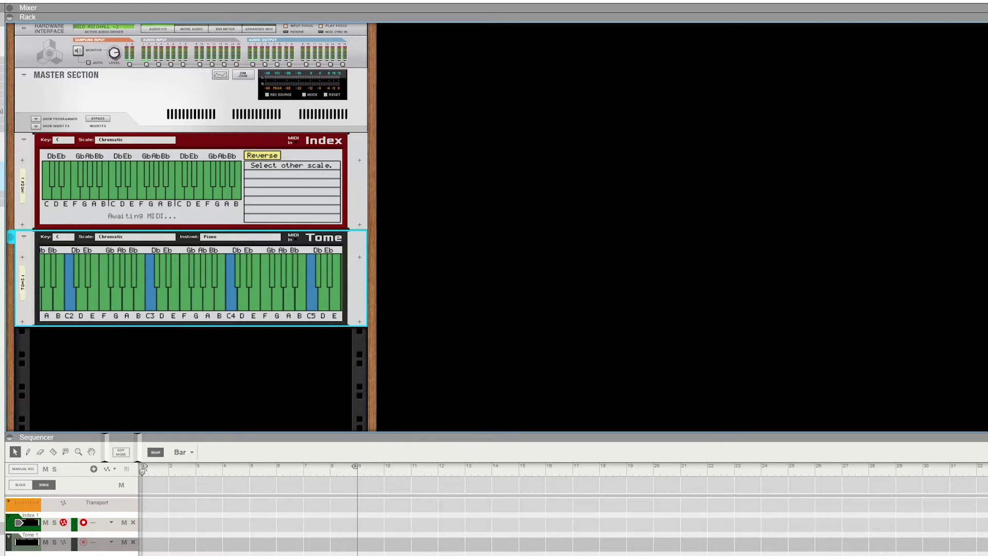
pyautogui.click(190, 144)
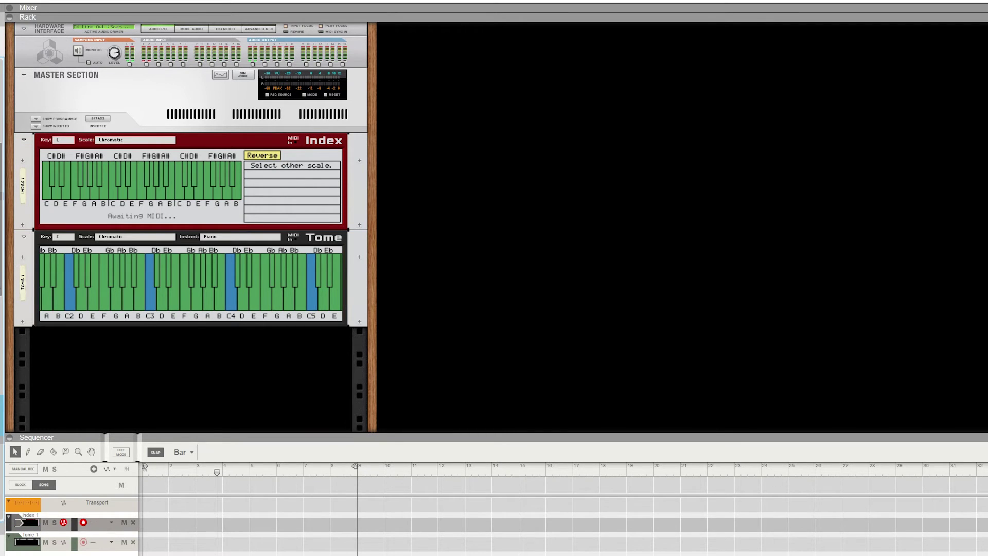
# Add a Radical Piano with the American Pop Piano patch and cable Index's instrument gate and note outputs to its gate and CV inputs
pyautogui.moveTo(481, 163); pyautogui.dragTo(496, 233)
pyautogui.press('Tab')
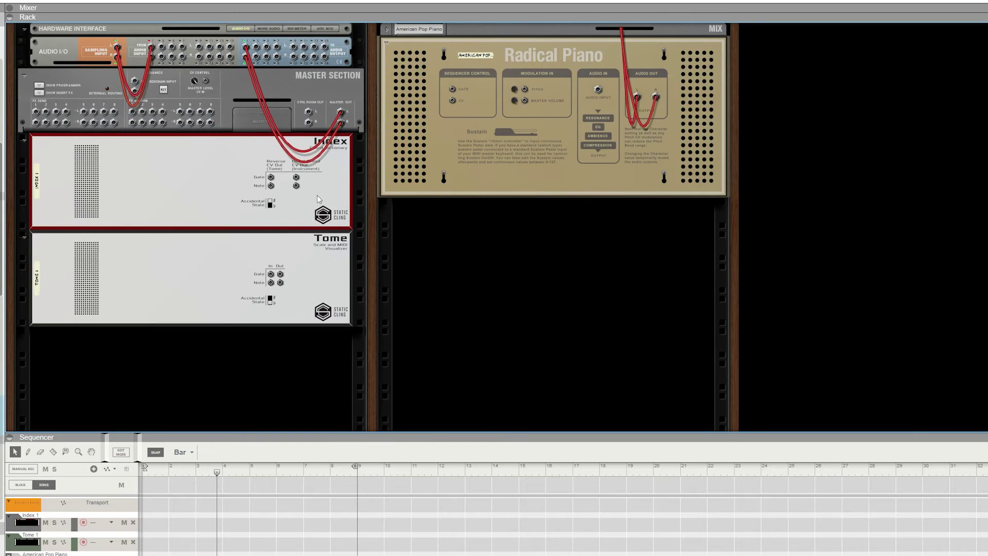
pyautogui.moveTo(296, 185); pyautogui.dragTo(452, 100)
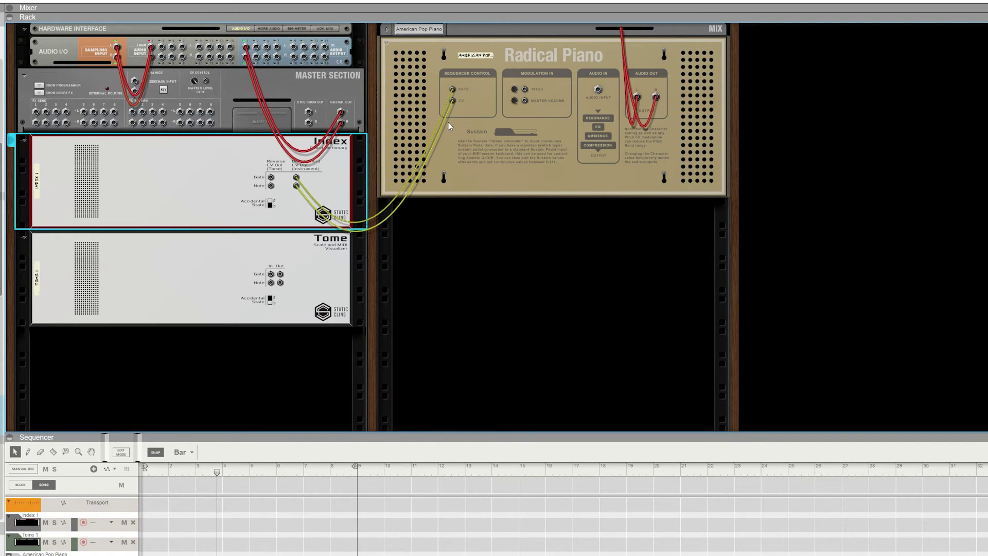
pyautogui.click(503, 249)
pyautogui.press('Tab')
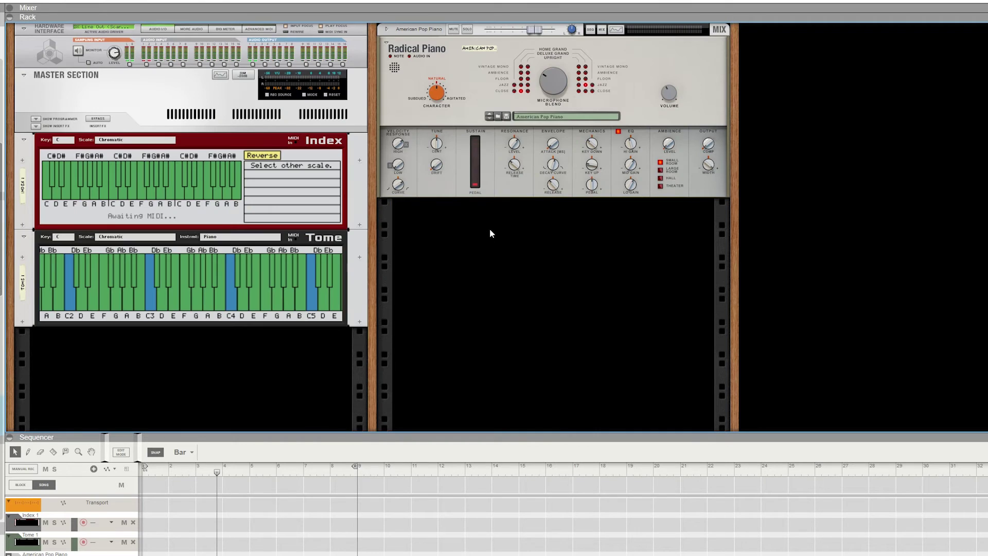
# Set the Index scale to Major (Ionian) and select the Cmaj chord
pyautogui.click(166, 142)
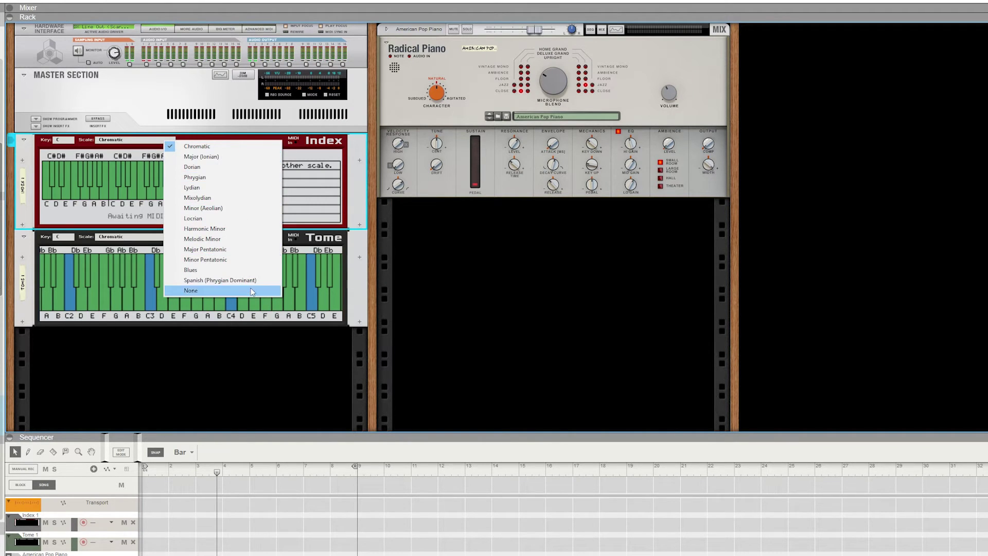
pyautogui.click(238, 161)
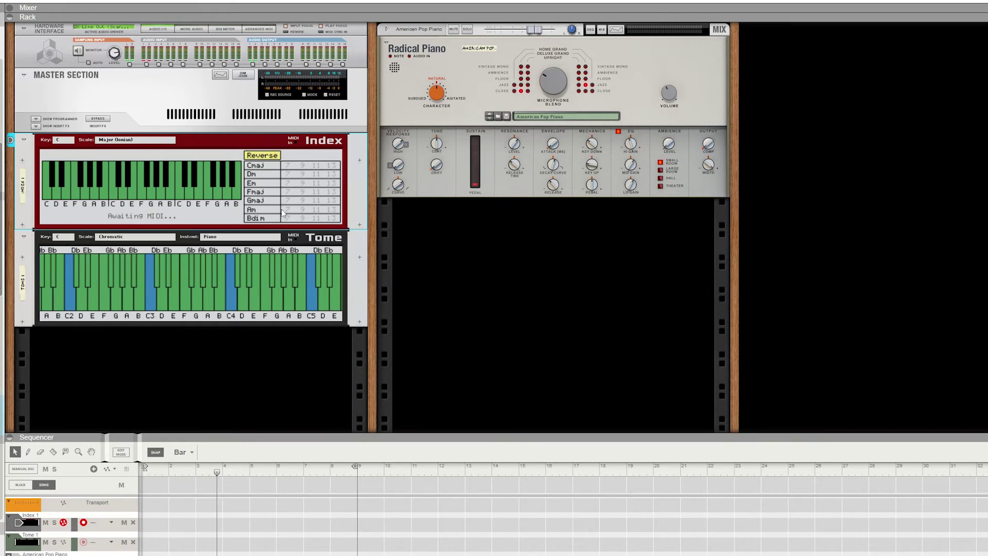
pyautogui.click(271, 165)
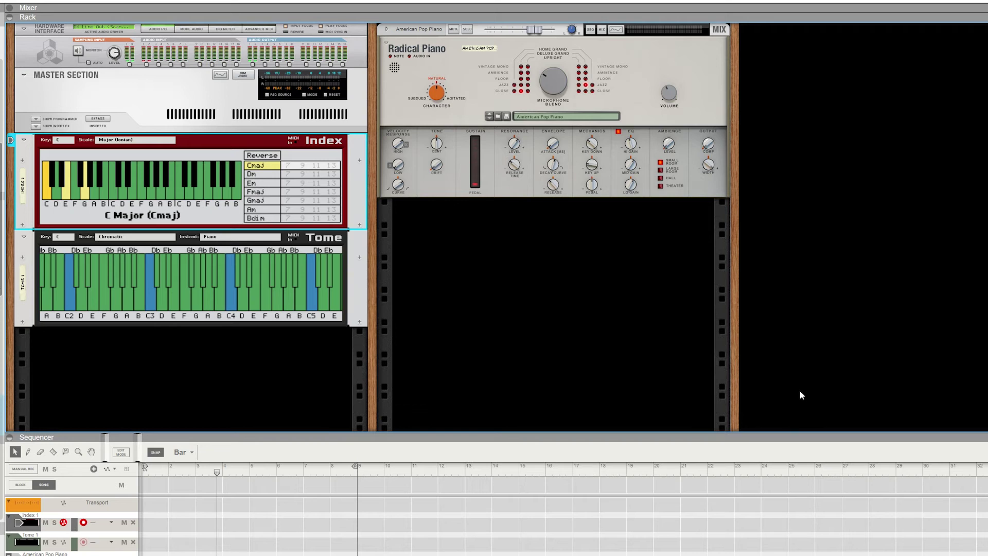
pyautogui.click(343, 359)
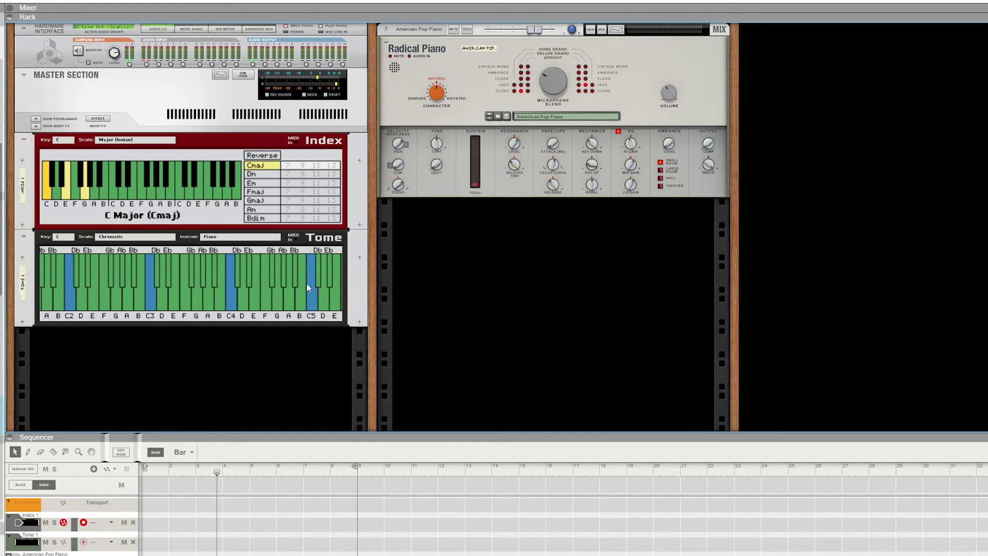
# Add the 7 extension to the Cmaj, Dm and Em chords in Index
pyautogui.click(287, 165)
pyautogui.click(288, 175)
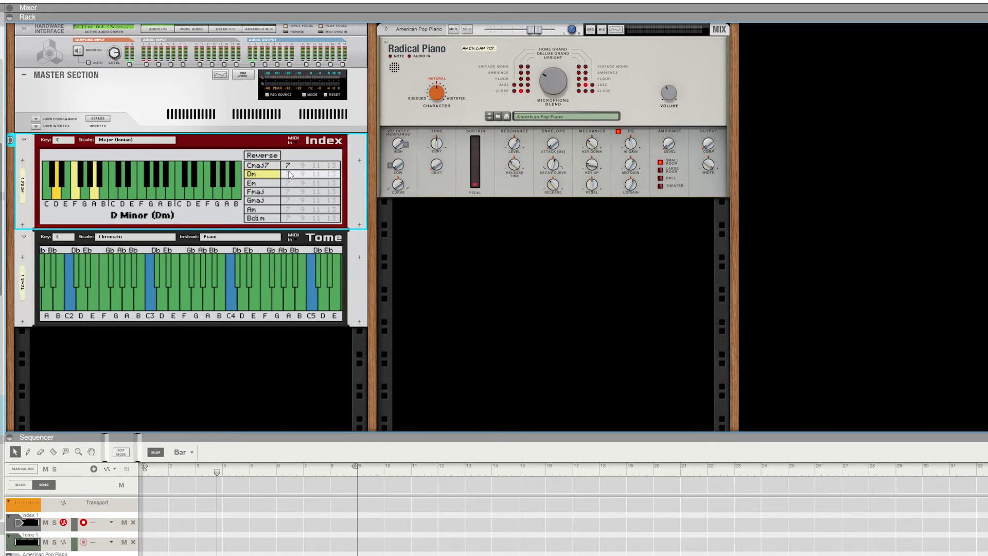
pyautogui.click(289, 174)
pyautogui.click(288, 183)
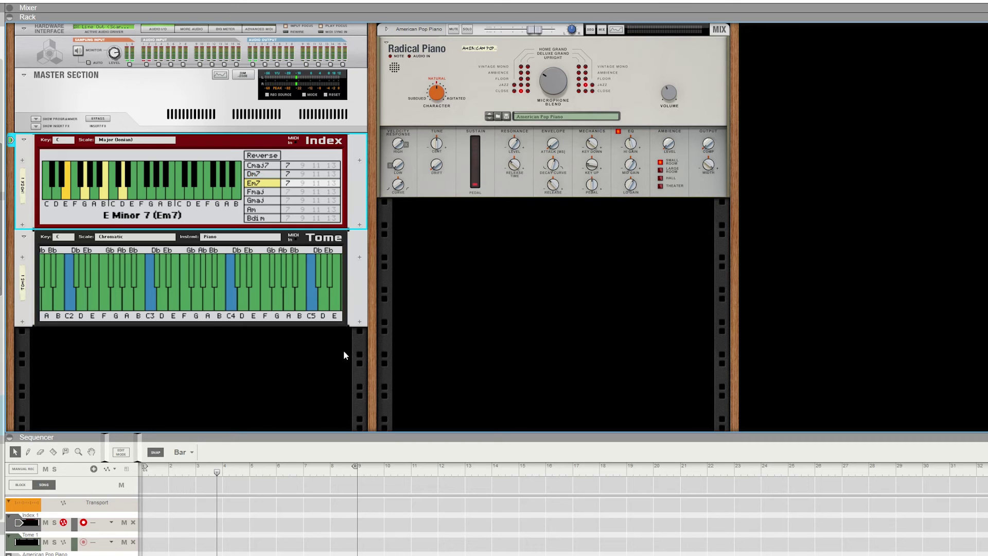
pyautogui.press('space')
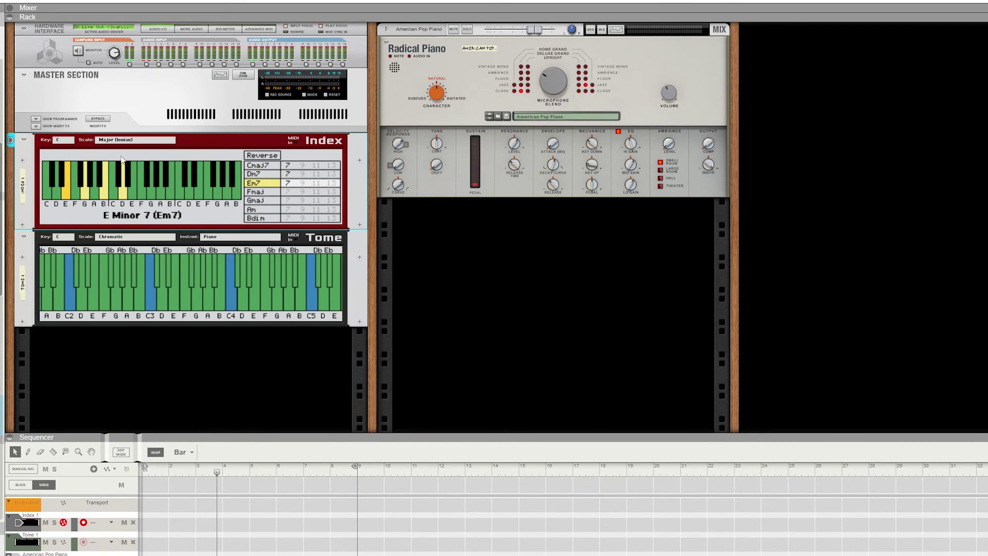
# Set the Index key to C#/Db and recalculate its chords
pyautogui.click(71, 140)
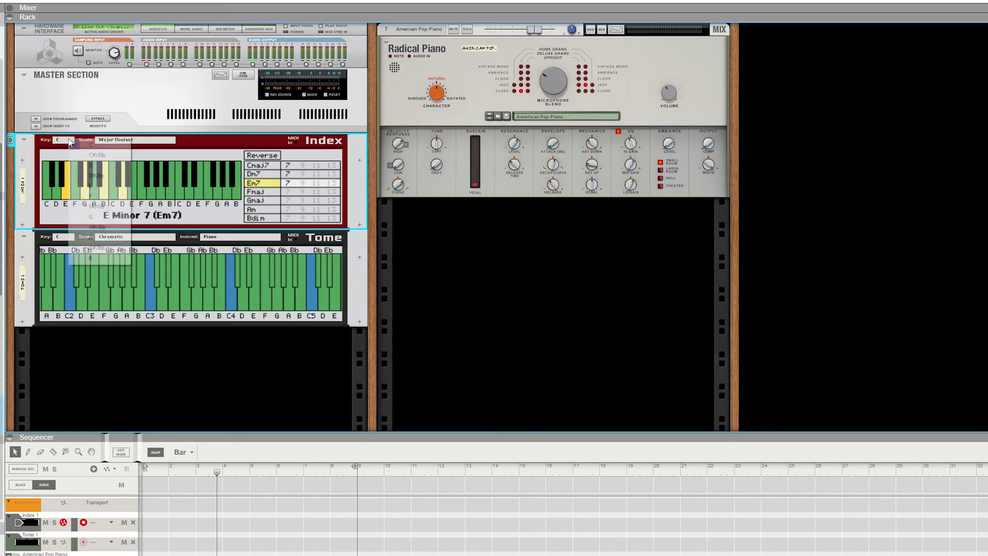
pyautogui.click(118, 156)
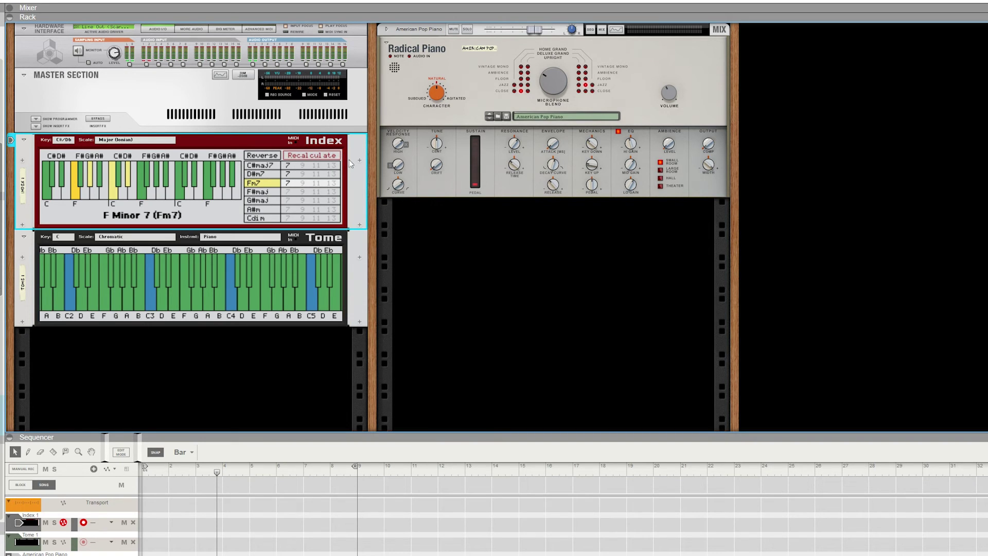
pyautogui.click(320, 157)
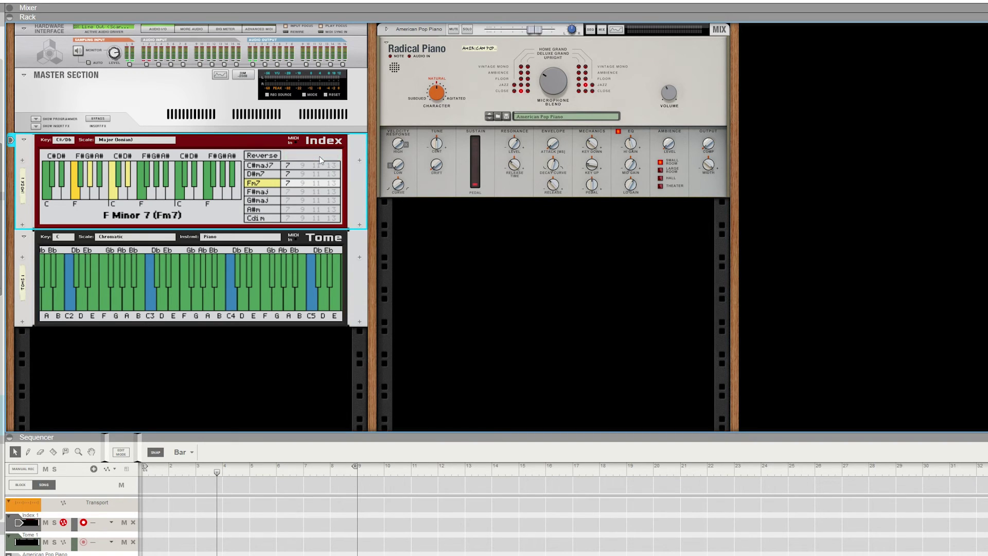
# Set the Index key to E and select the Bmaj chord
pyautogui.click(66, 143)
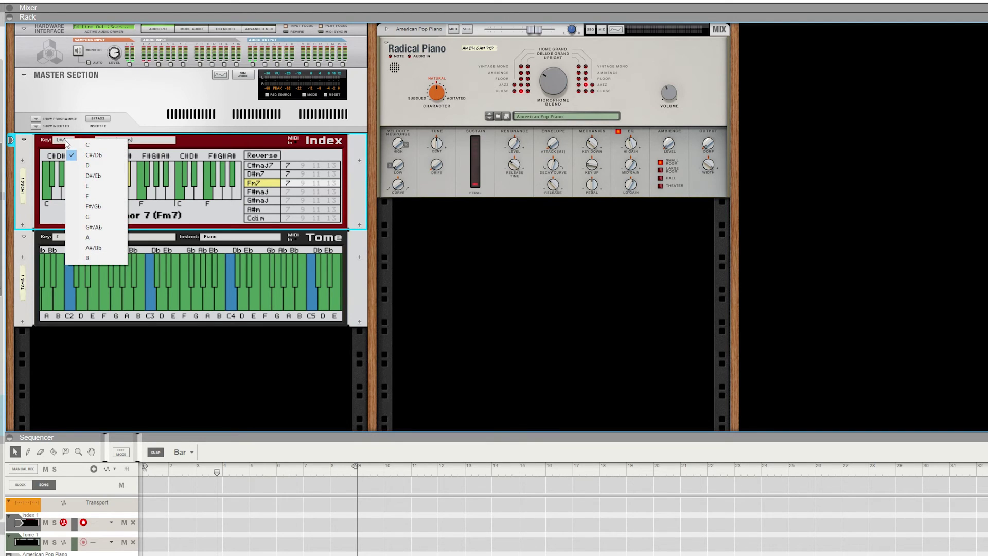
pyautogui.click(81, 187)
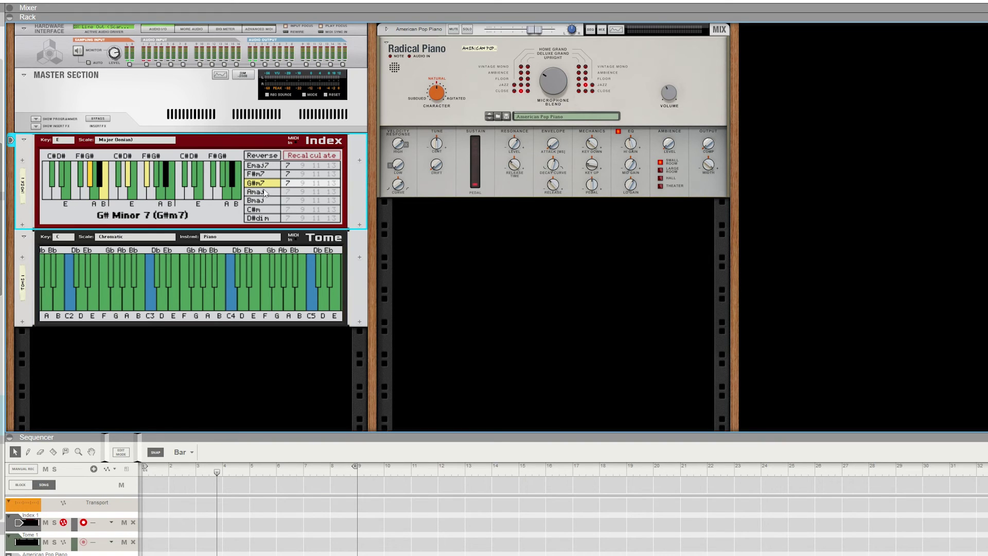
pyautogui.click(262, 201)
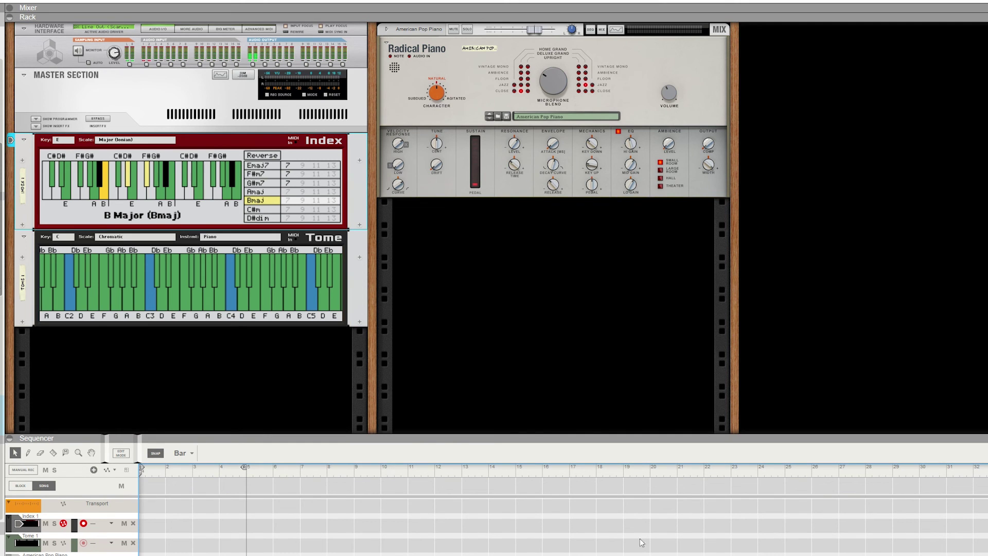
# Record a four-bar chord progression from bar 1 on the Index track and play it back
pyautogui.hotkey('ctrl', 'Return')
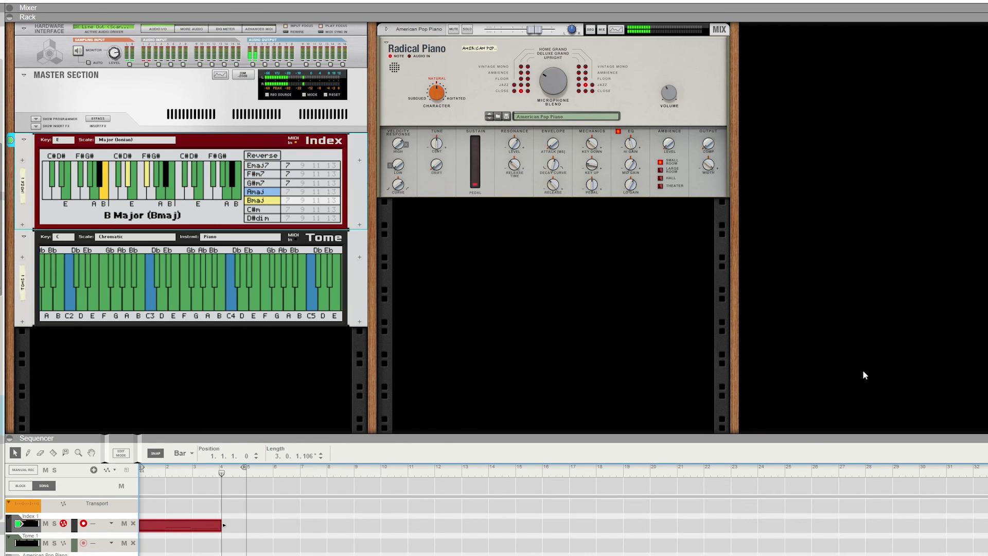
pyautogui.press('space')
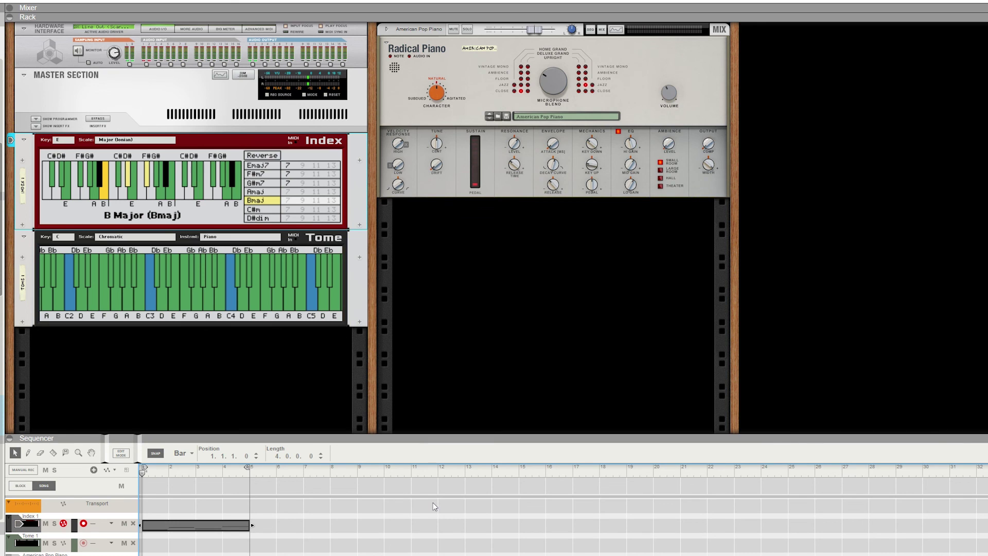
pyautogui.press('space')
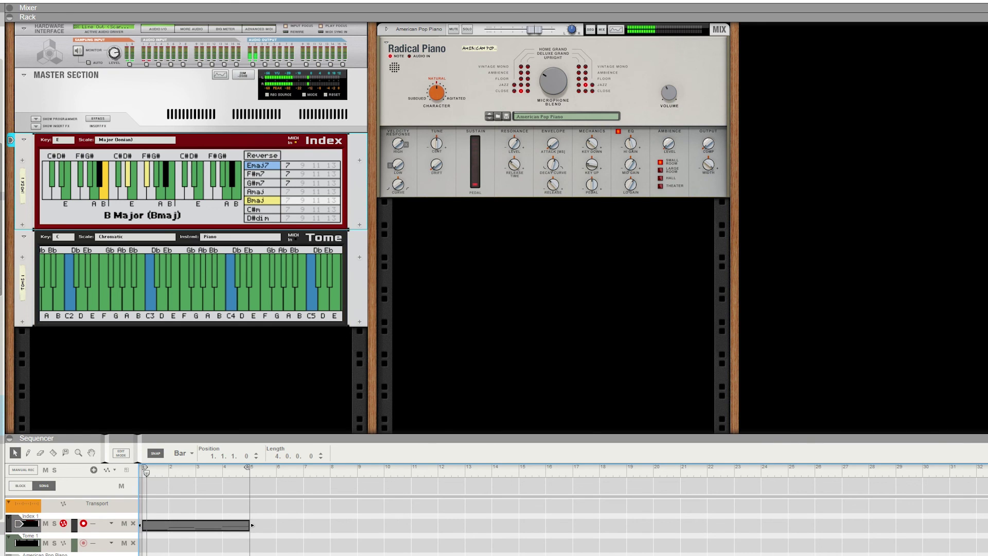
# Add the 7 and 9 extensions to the Amaj chord in Index during playback
pyautogui.click(289, 192)
pyautogui.click(288, 192)
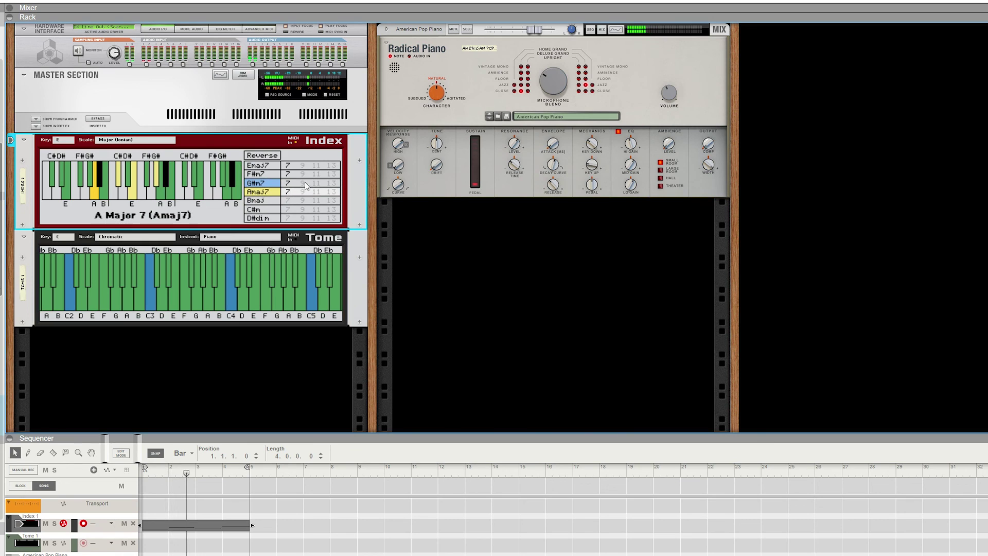
pyautogui.click(302, 192)
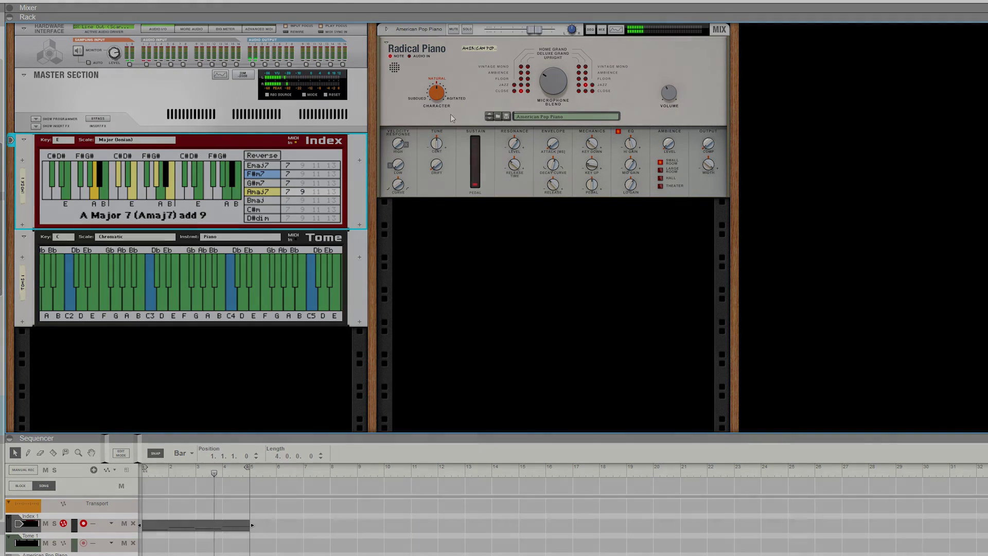